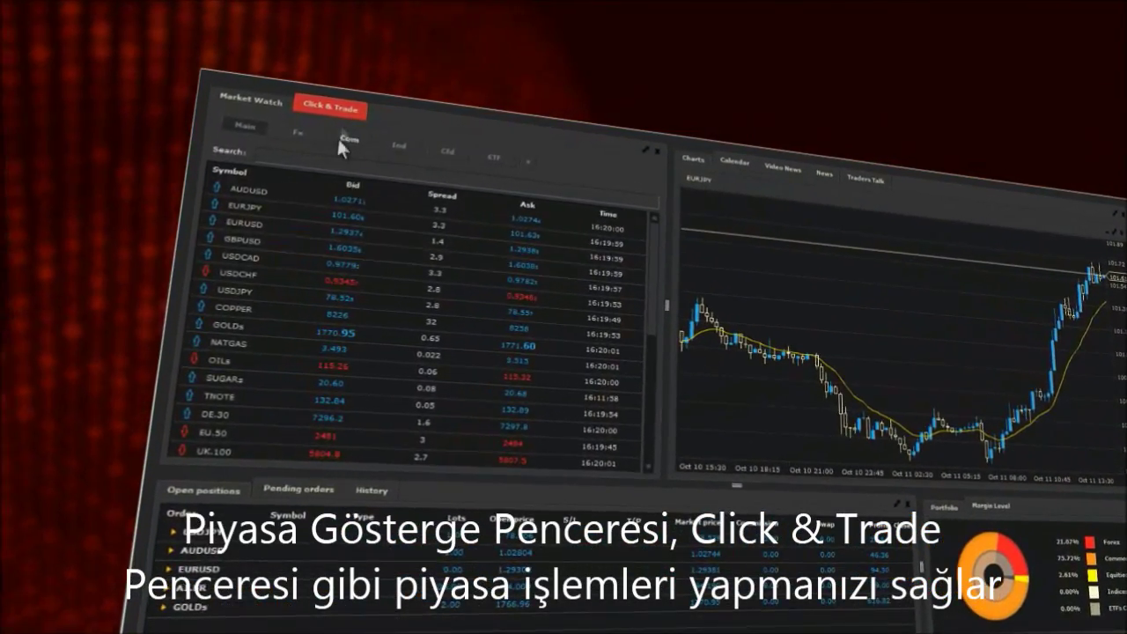
Switch to the Click & Trade view with Sell and Buy tiles for AUDUSD, EURJPY, EURUSD and GBPUSD
left_click(333, 106)
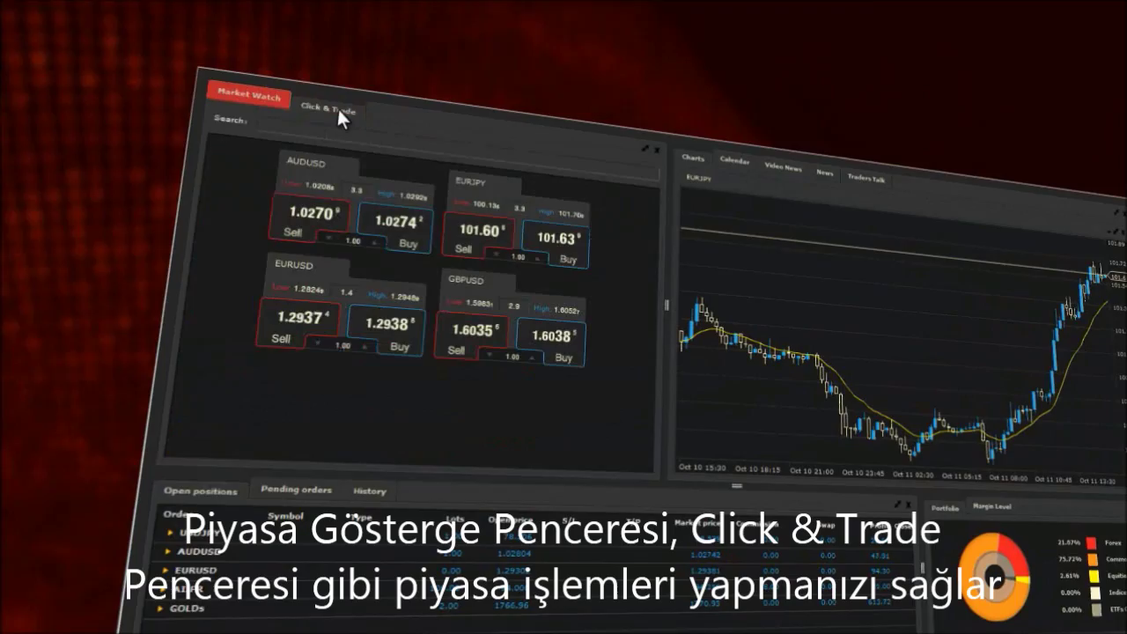
left_click(241, 89)
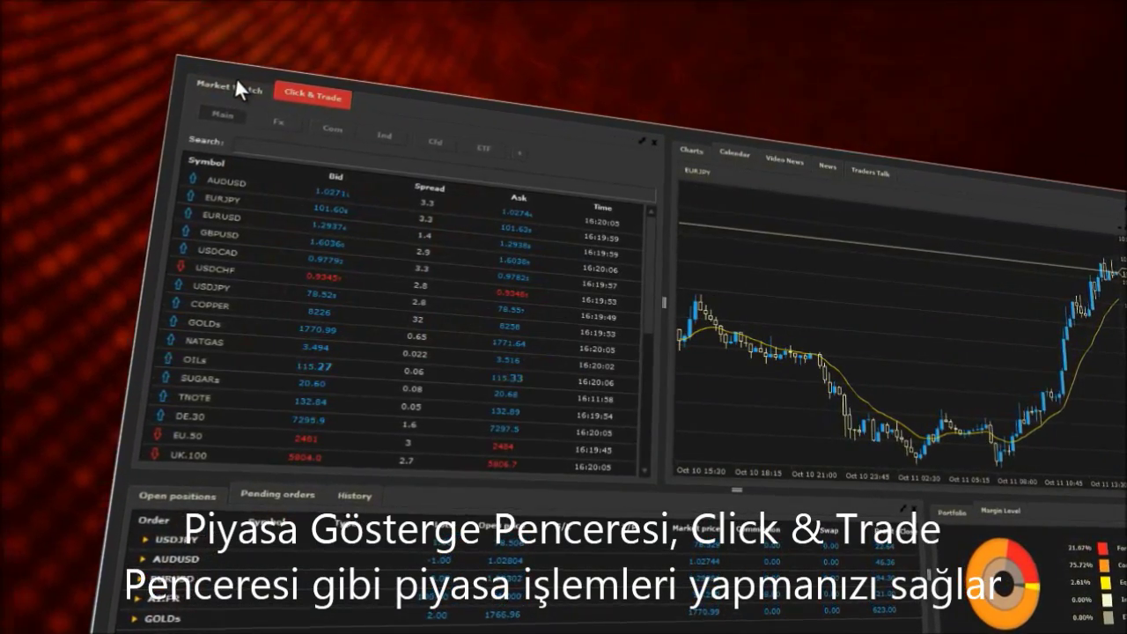
left_click(210, 211)
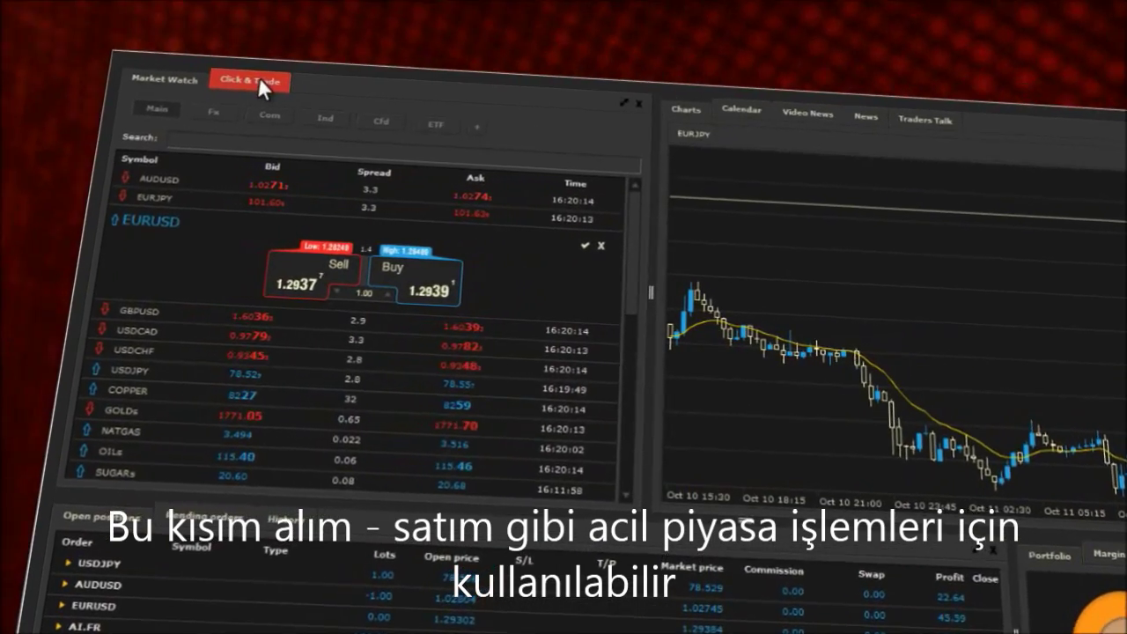
left_click(254, 78)
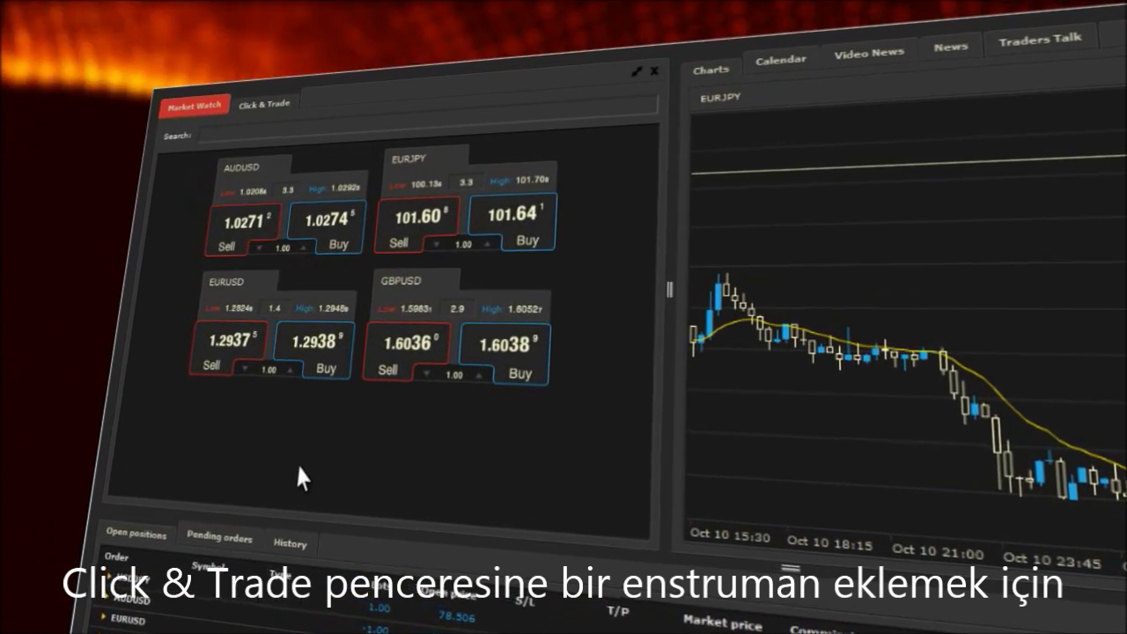
Search for 'eurgbp' and add the EURGBP price tile from the results
left_click(238, 126)
type("eur")
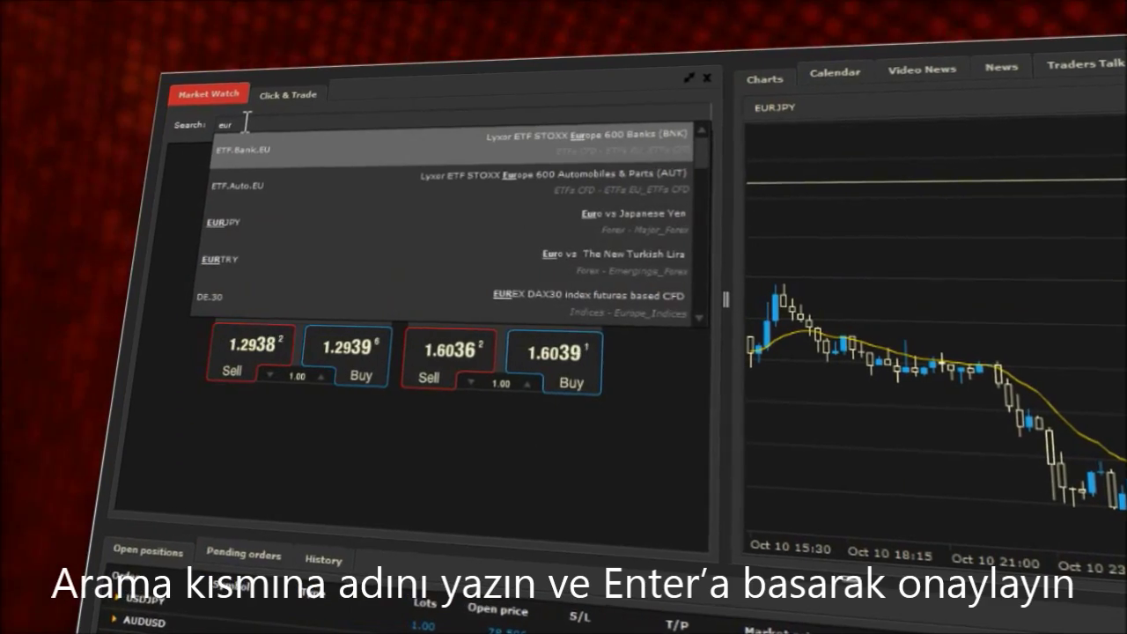
type("gbp")
left_click(282, 155)
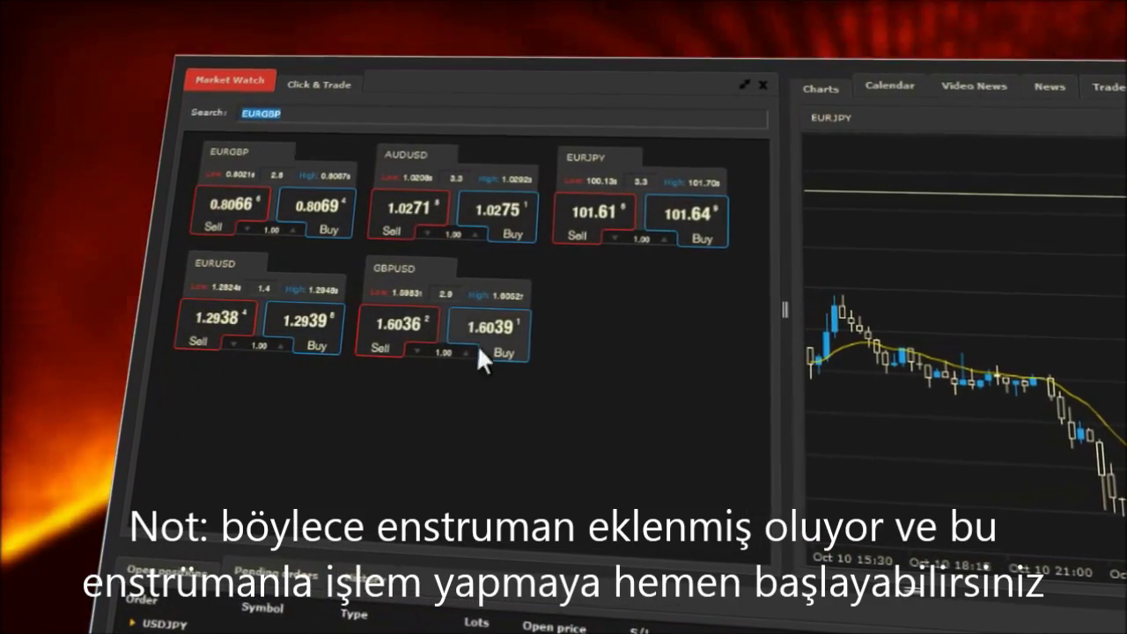
mouse_move(445, 335)
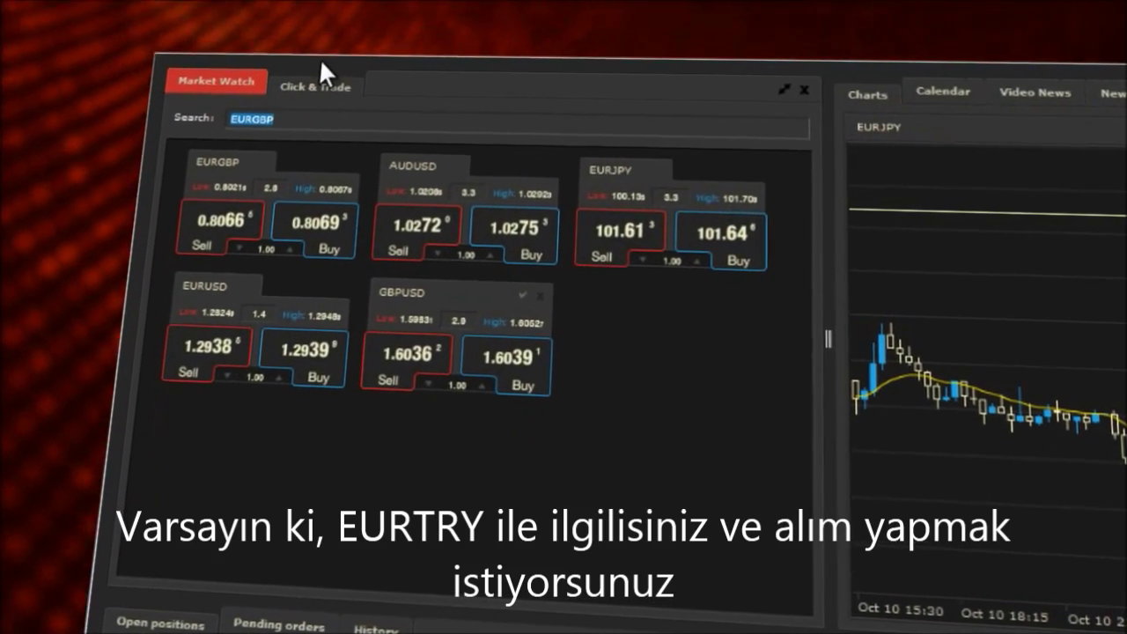
Add a EURTRY tile by searching 'eurt' and raise its trade size to 3.00 lots
key("BackSpace")
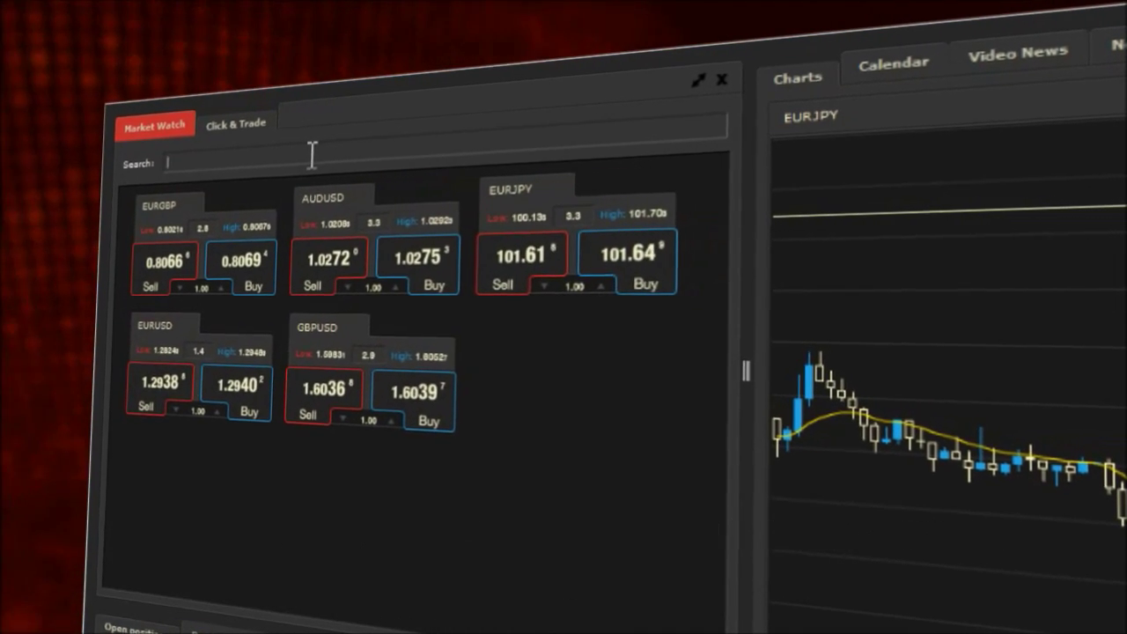
type("eurt")
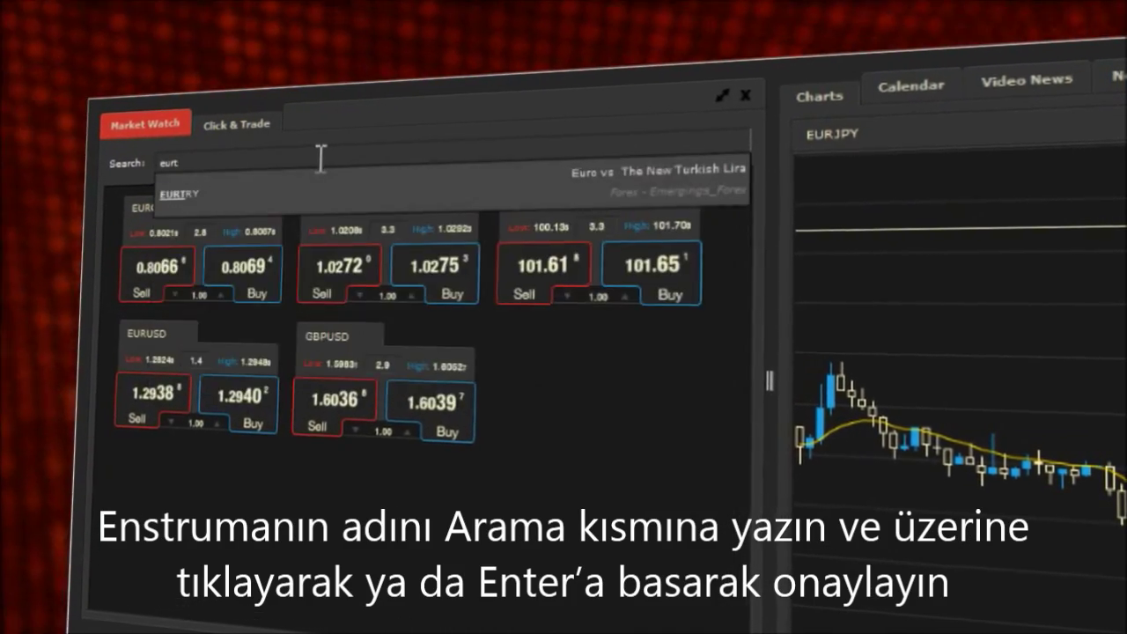
key("Return")
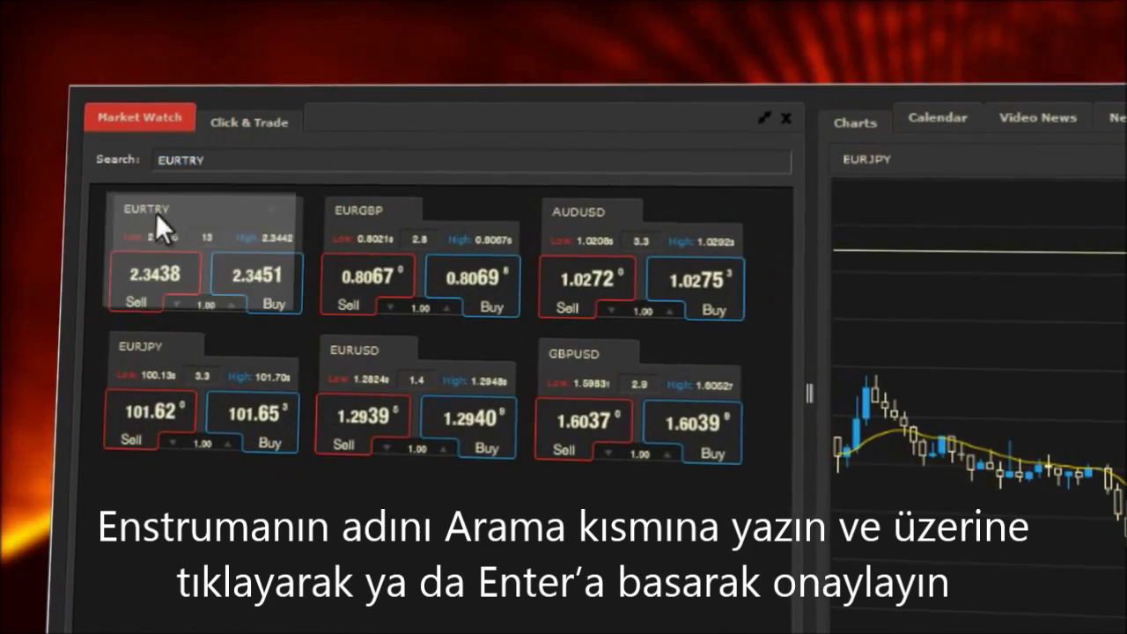
left_click(231, 302)
left_click(238, 304)
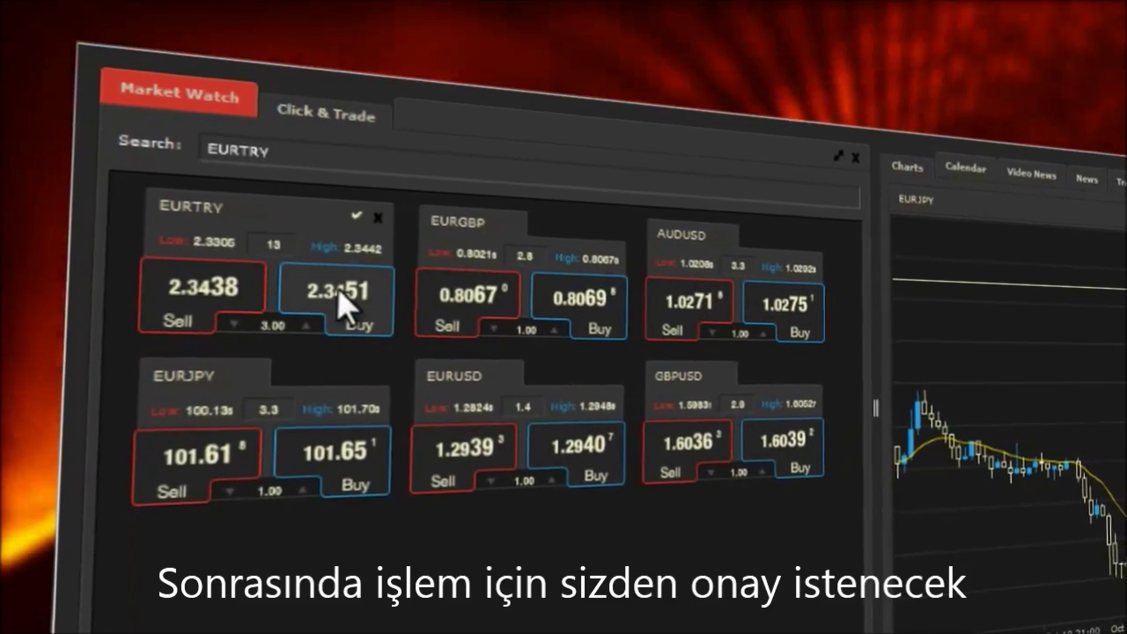
Buy 3.00 lots of EURTRY at 2.3451 and confirm the order
left_click(339, 298)
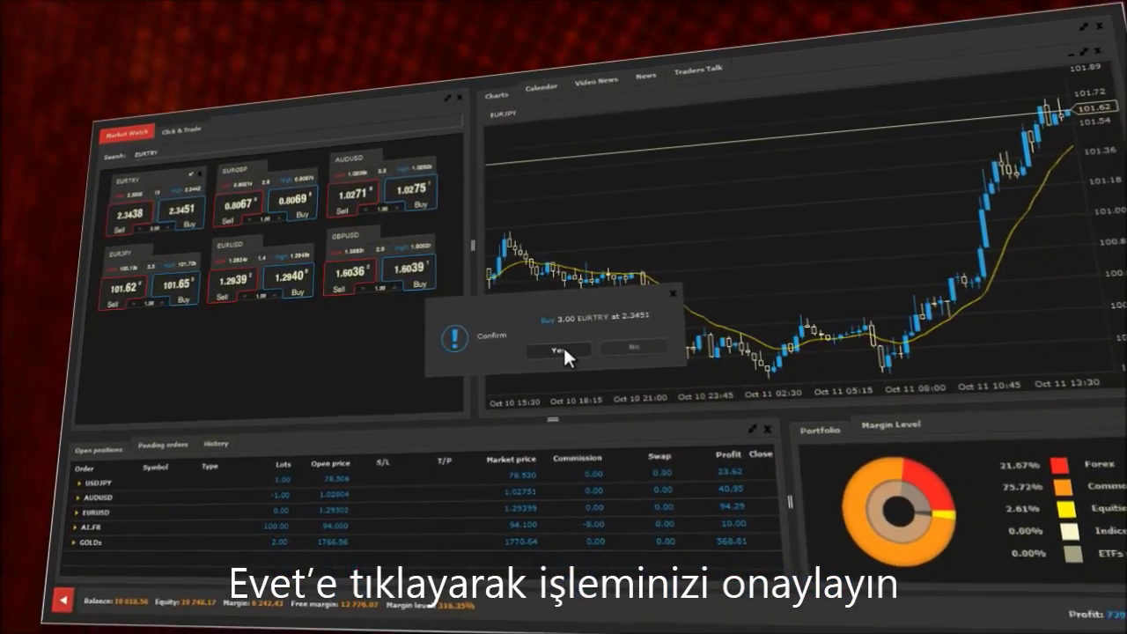
left_click(572, 353)
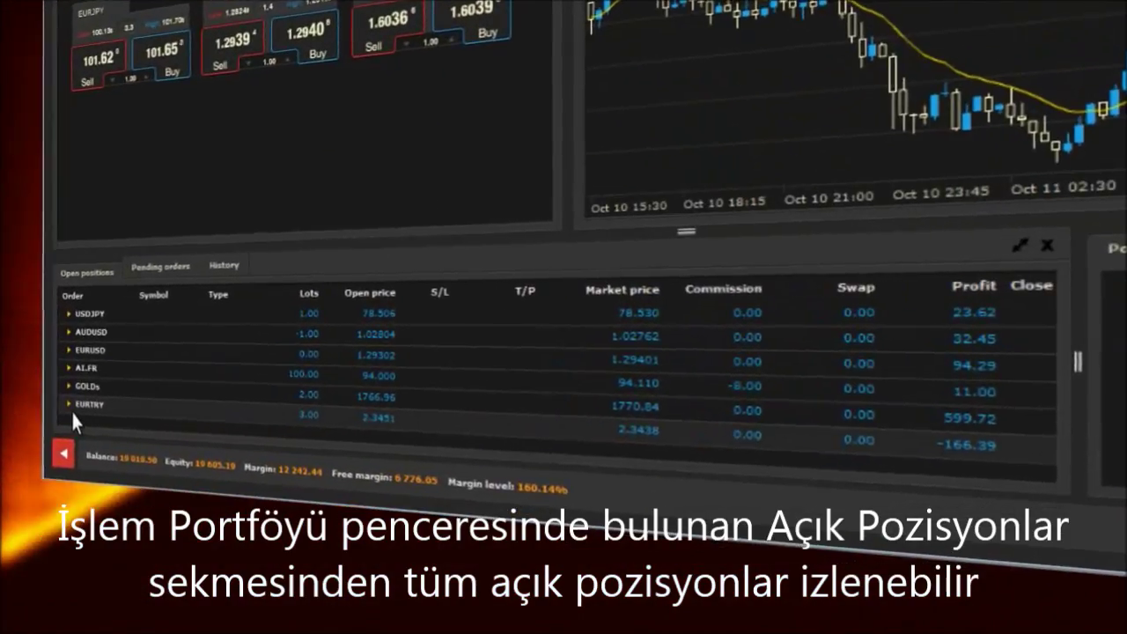
Expand the EURTRY position to reveal its 3.00-lot Buy order at 2.3451 and begin editing its stop loss
left_click(63, 459)
left_click(32, 411)
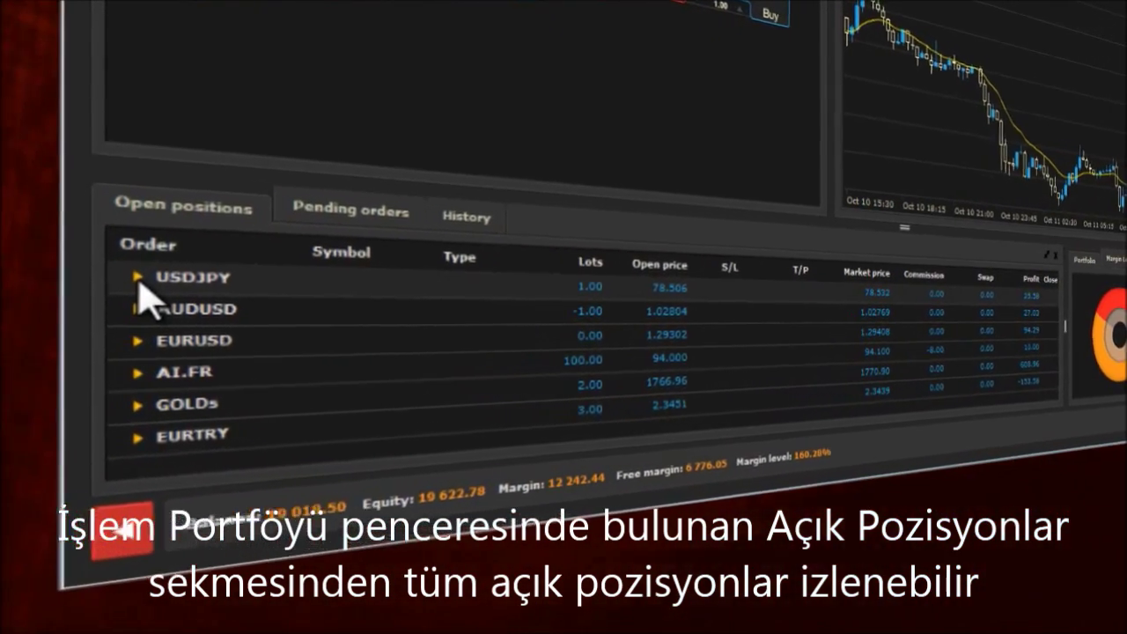
left_click(91, 433)
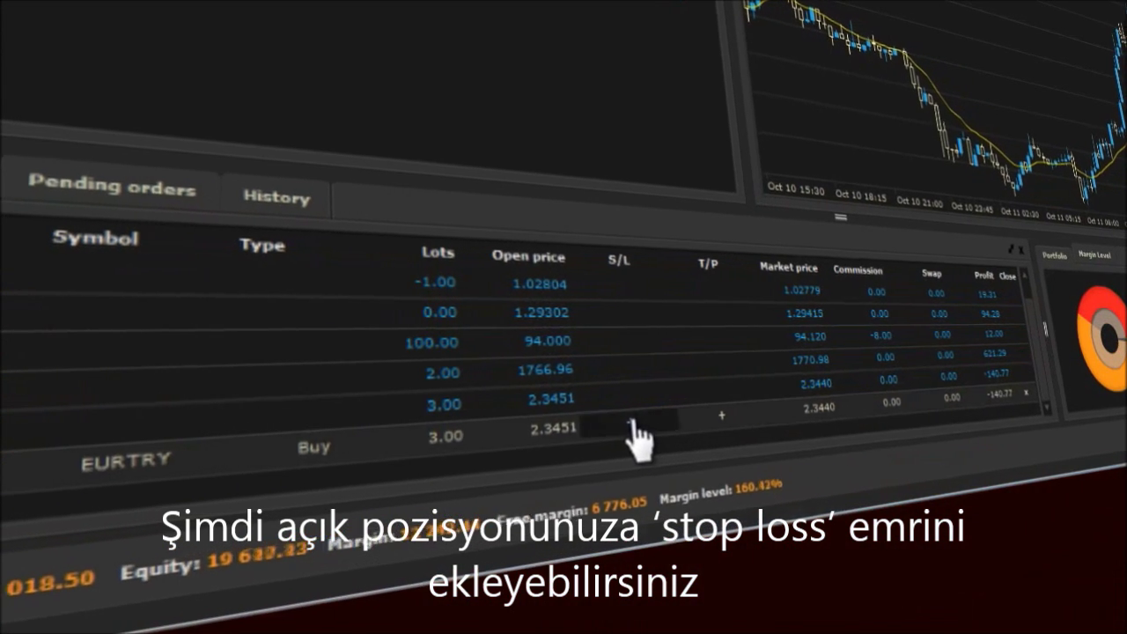
left_click(645, 422)
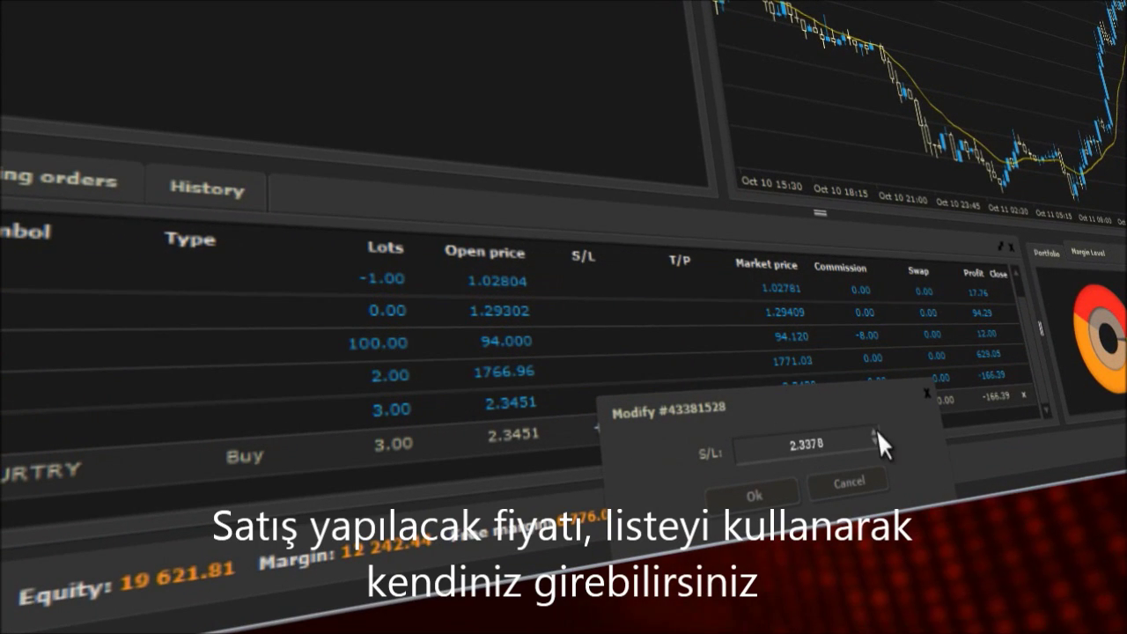
Set the EURTRY order's stop loss to 2.3377 and its take profit to 2.3499
left_click(874, 442)
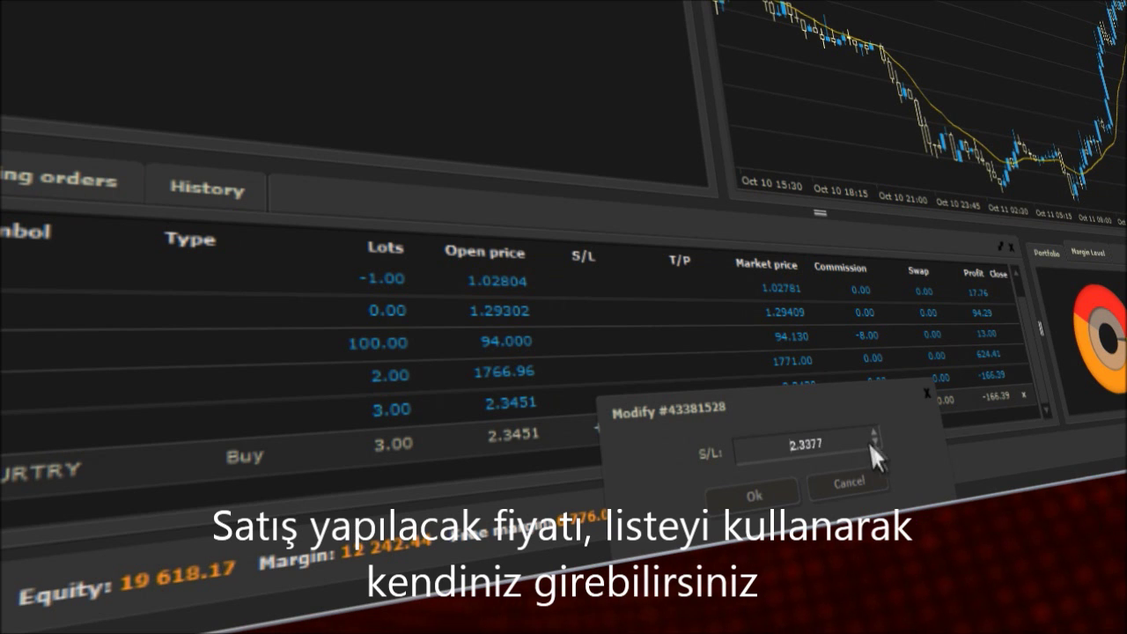
left_click(775, 491)
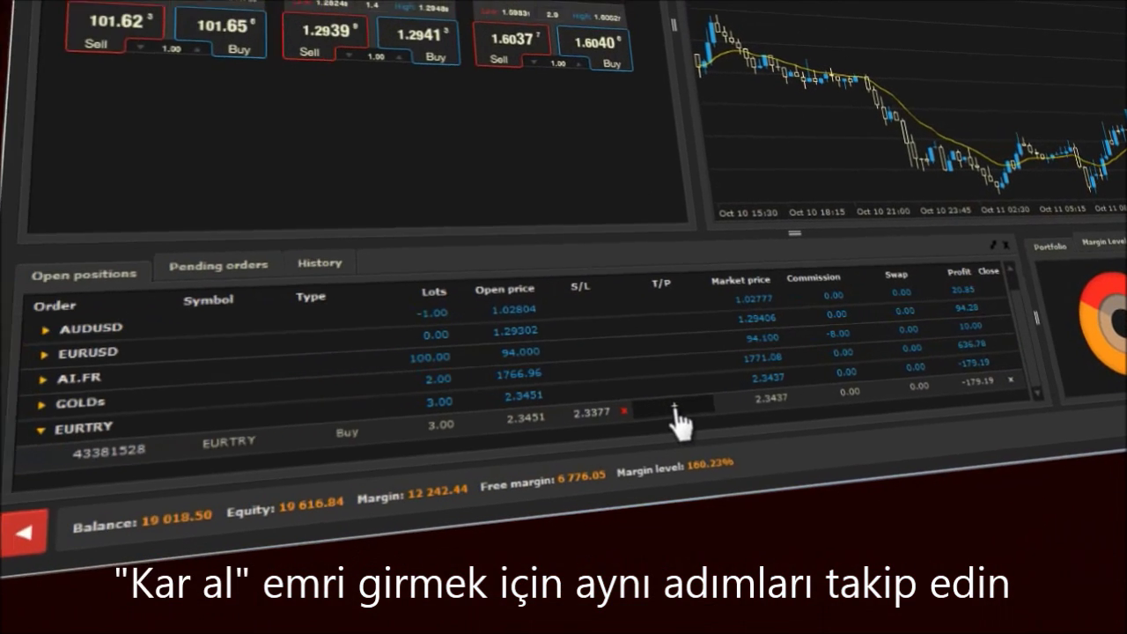
left_click(698, 420)
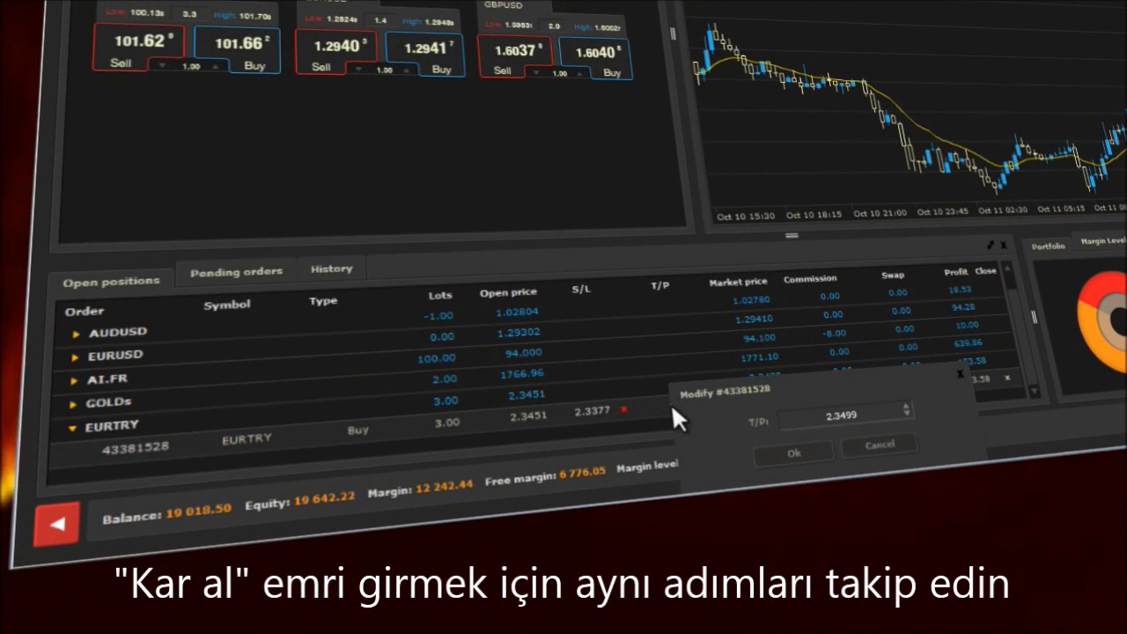
left_click(791, 452)
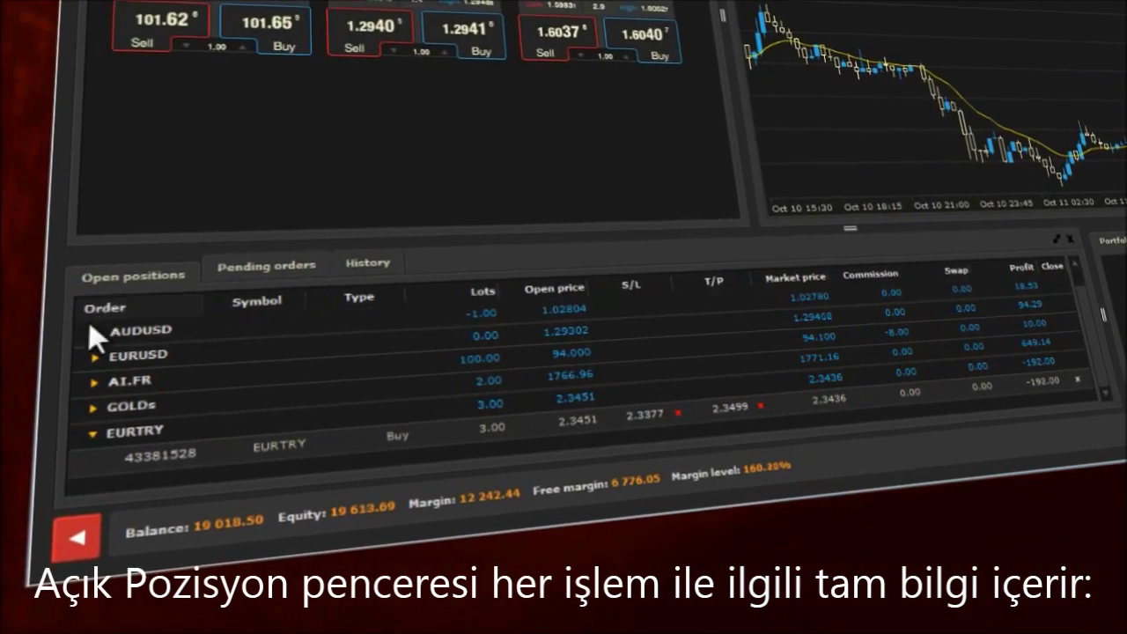
Expand the AUDUSD open position to show its individual order
left_click(76, 334)
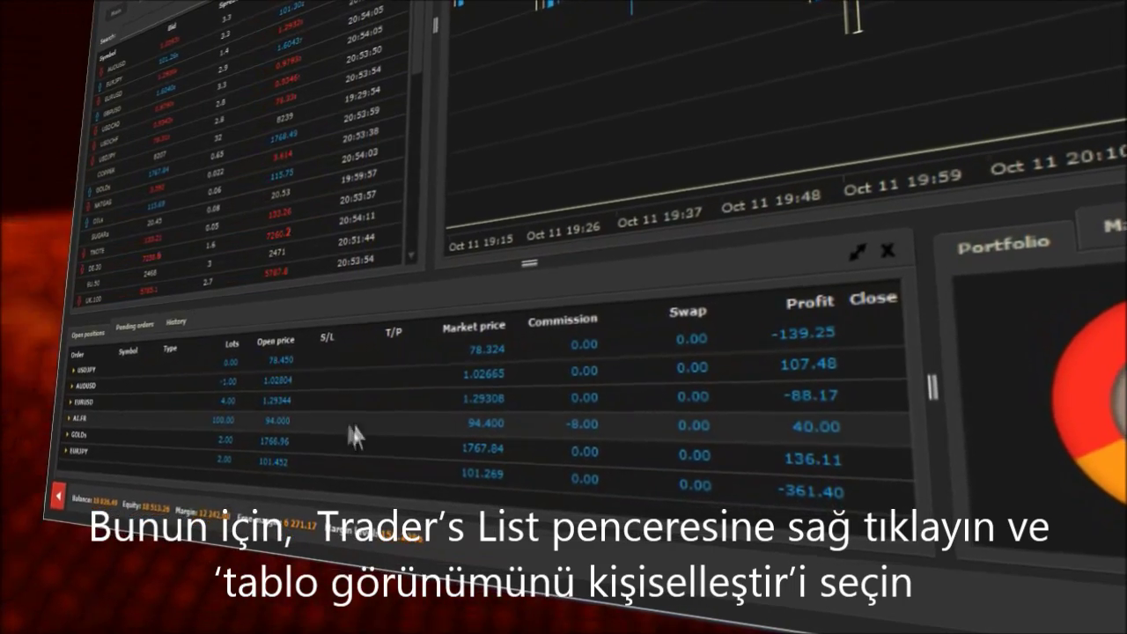
Accept the positions table's column layout unchanged, then close the USDJPY 1.00-lot Buy order
right_click(542, 471)
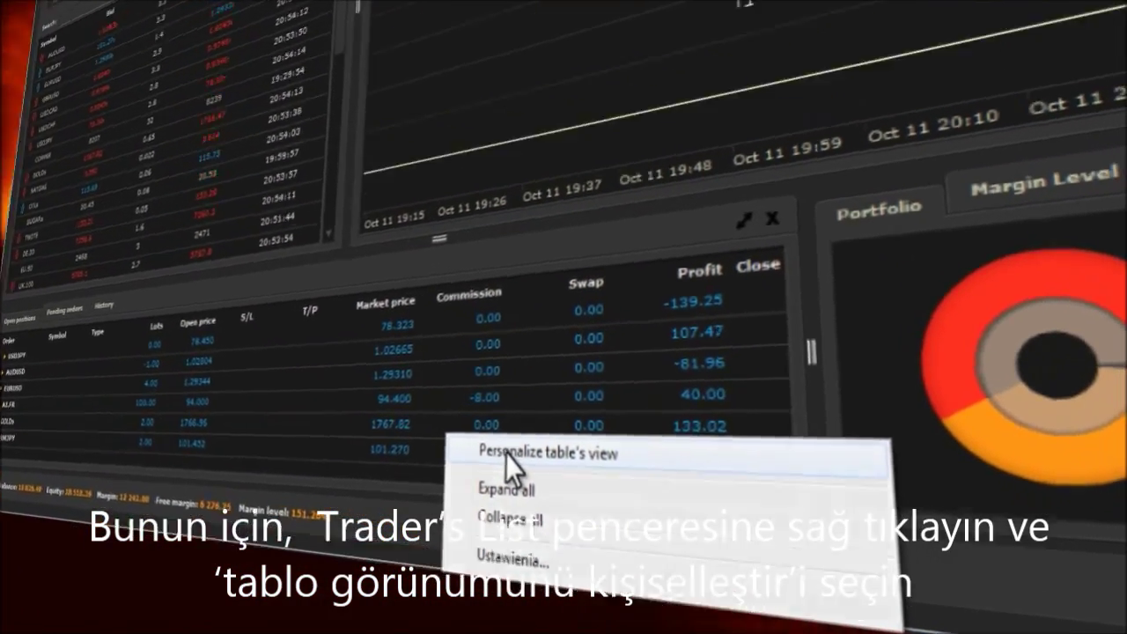
left_click(542, 455)
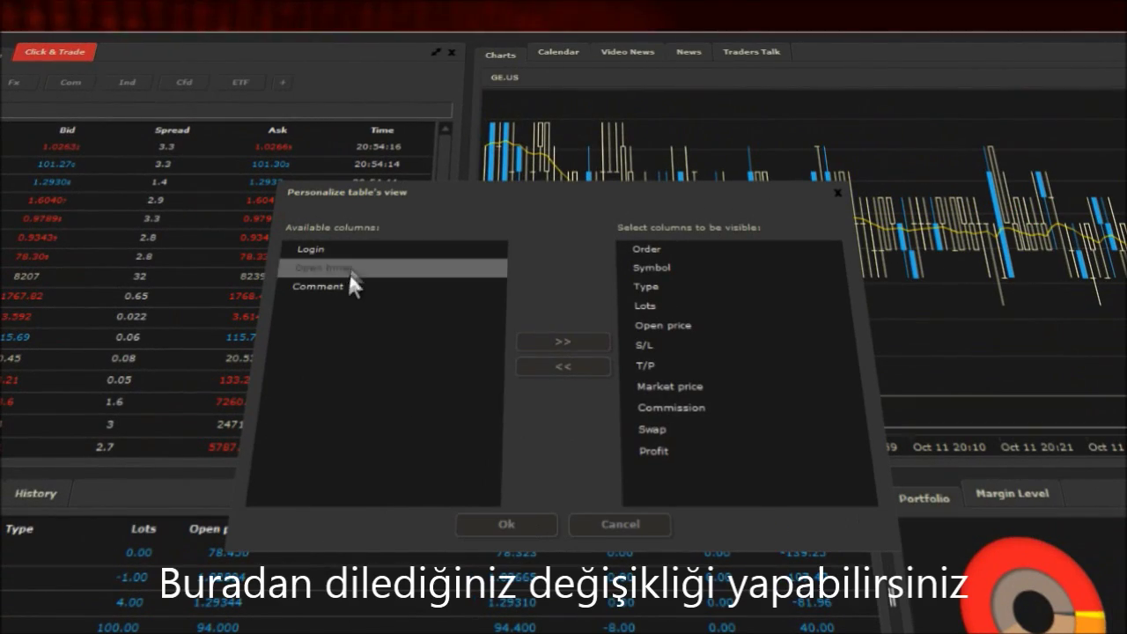
left_click(506, 524)
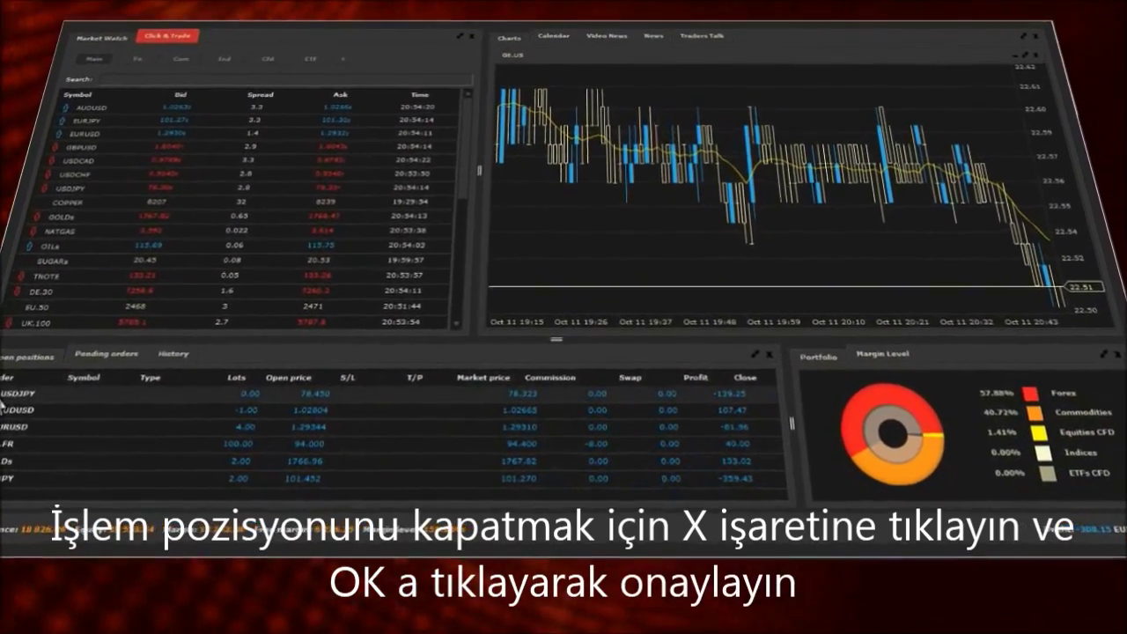
double_click(695, 397)
left_click(737, 412)
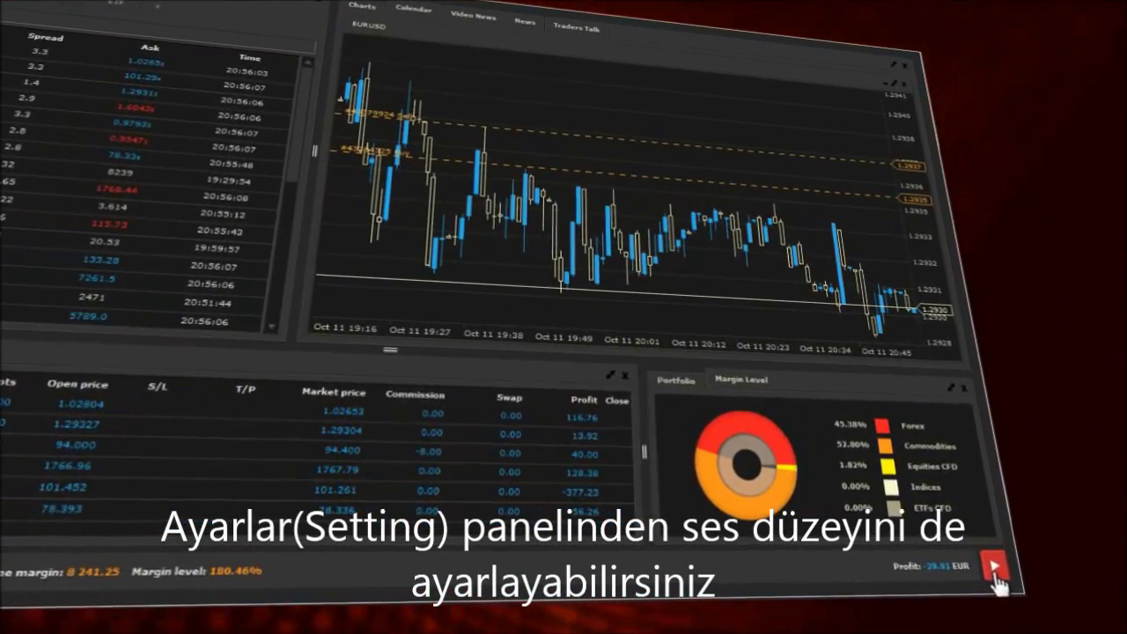
In Settings, raise the Default charts trading amount from 1.00 to 1.05
left_click(995, 568)
left_click(888, 511)
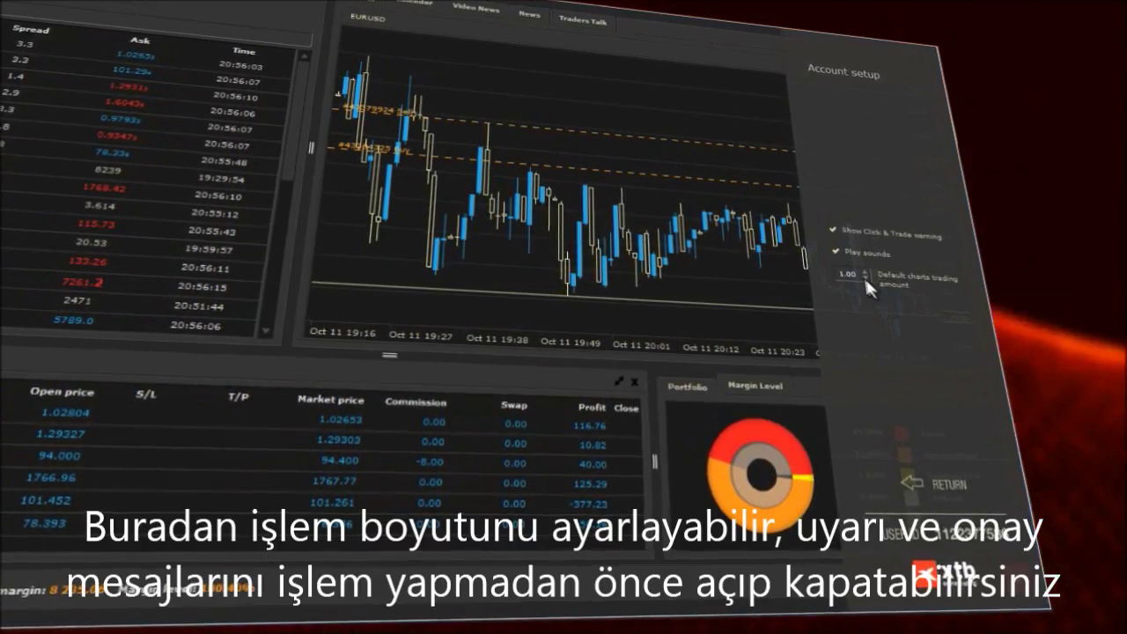
left_click(866, 273)
left_click(866, 270)
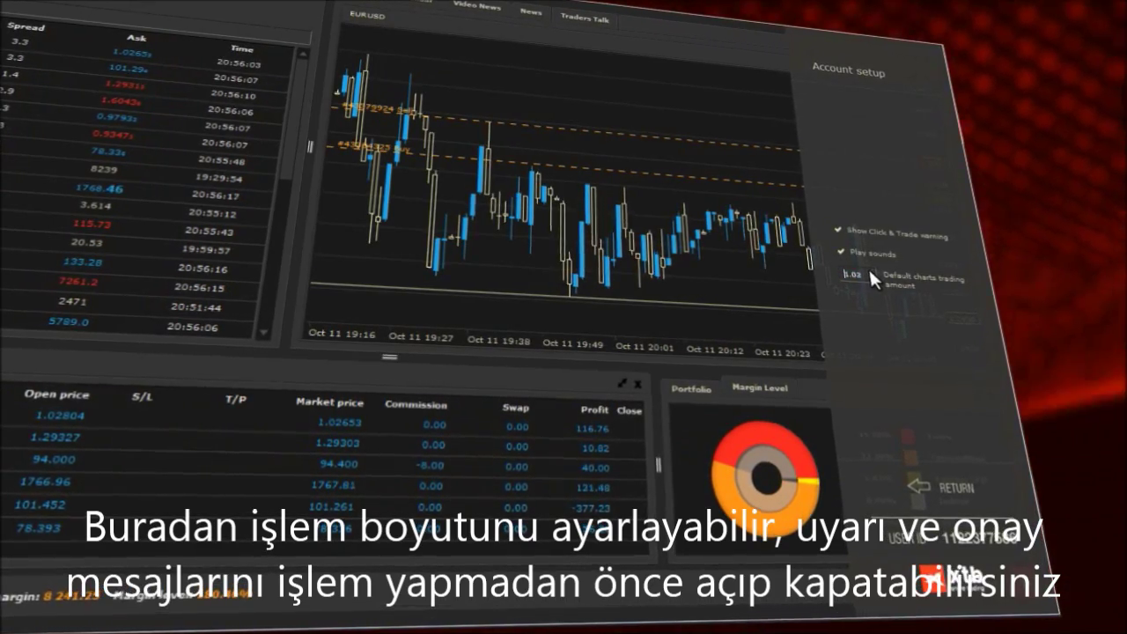
left_click(869, 271)
left_click(868, 270)
left_click(872, 273)
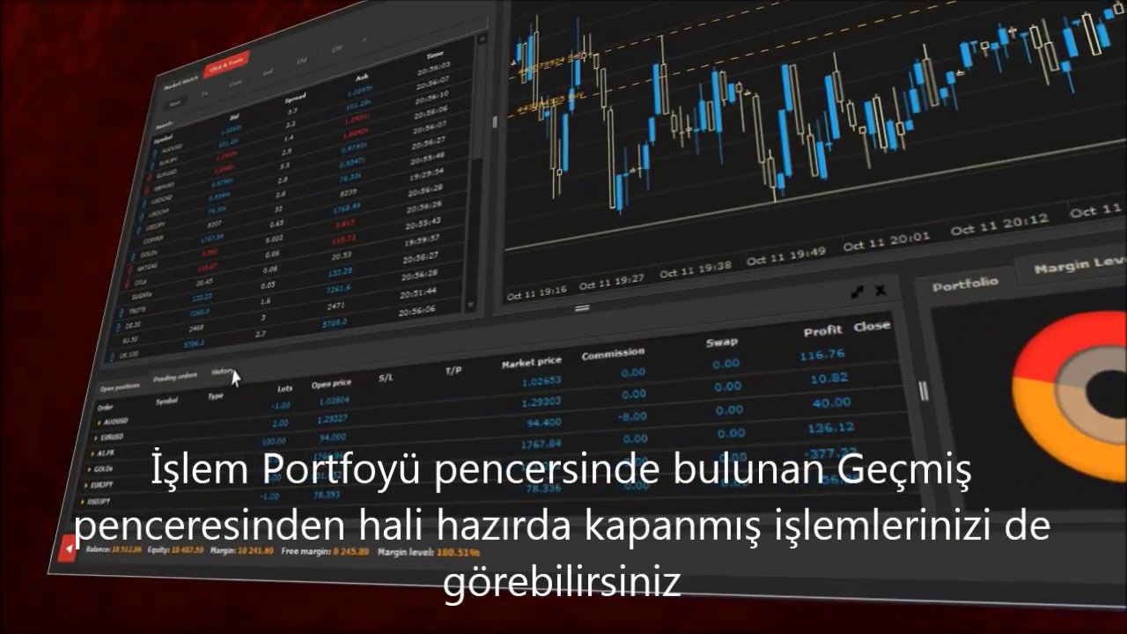
Show closed-trade History from 2012/09/11 to 2012/10/11 using the From and To date pickers
left_click(234, 377)
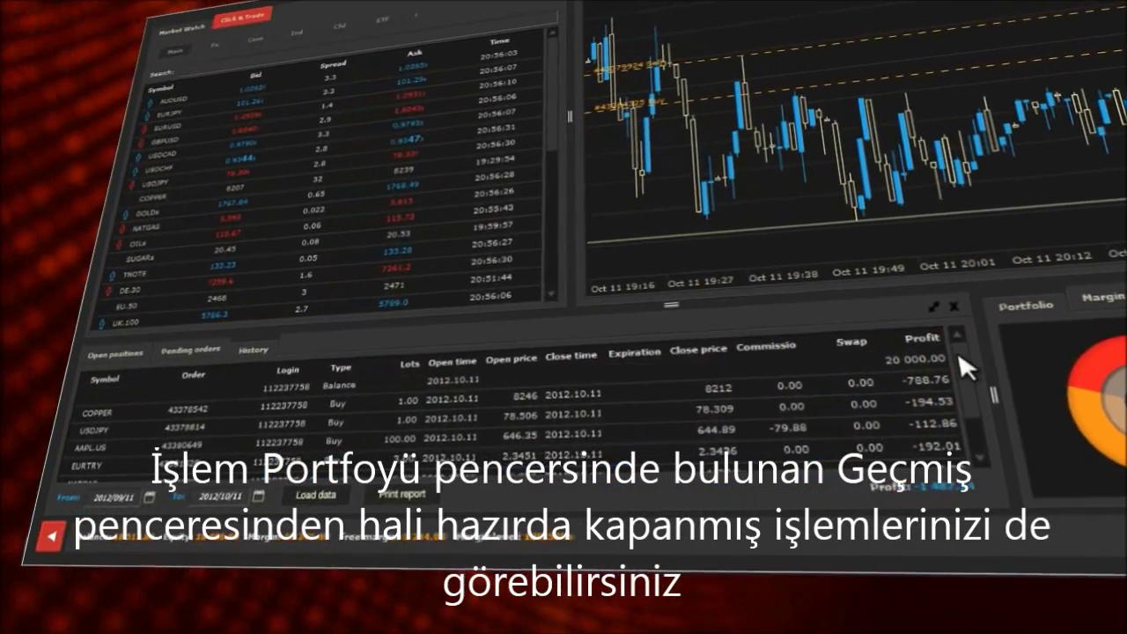
scroll(987, 383, "down", 2)
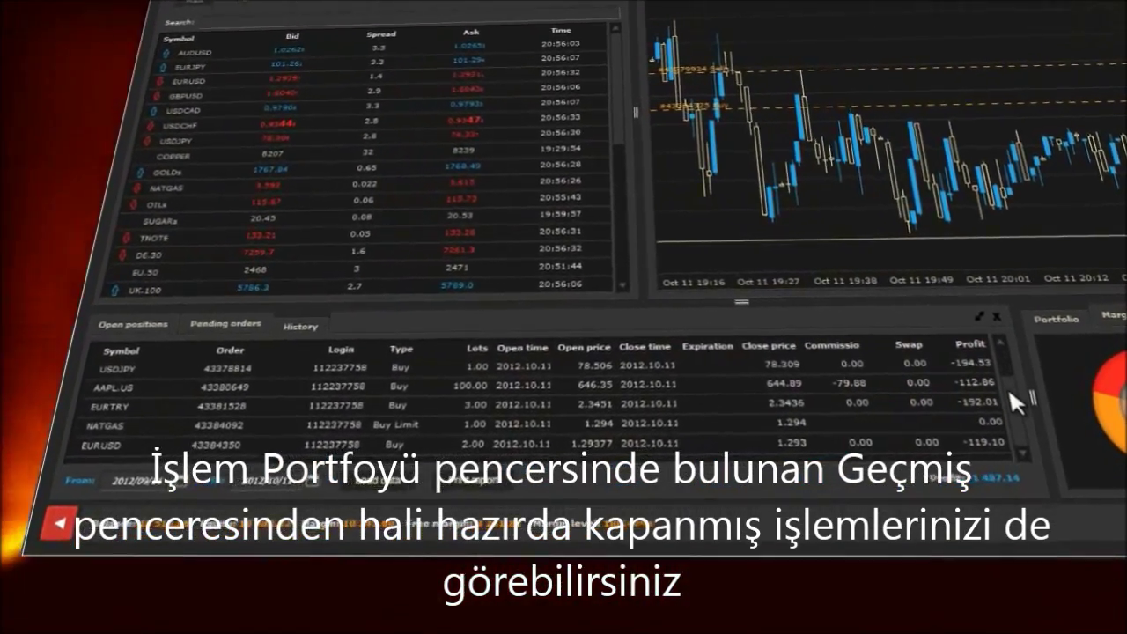
scroll(1004, 386, "up", 2)
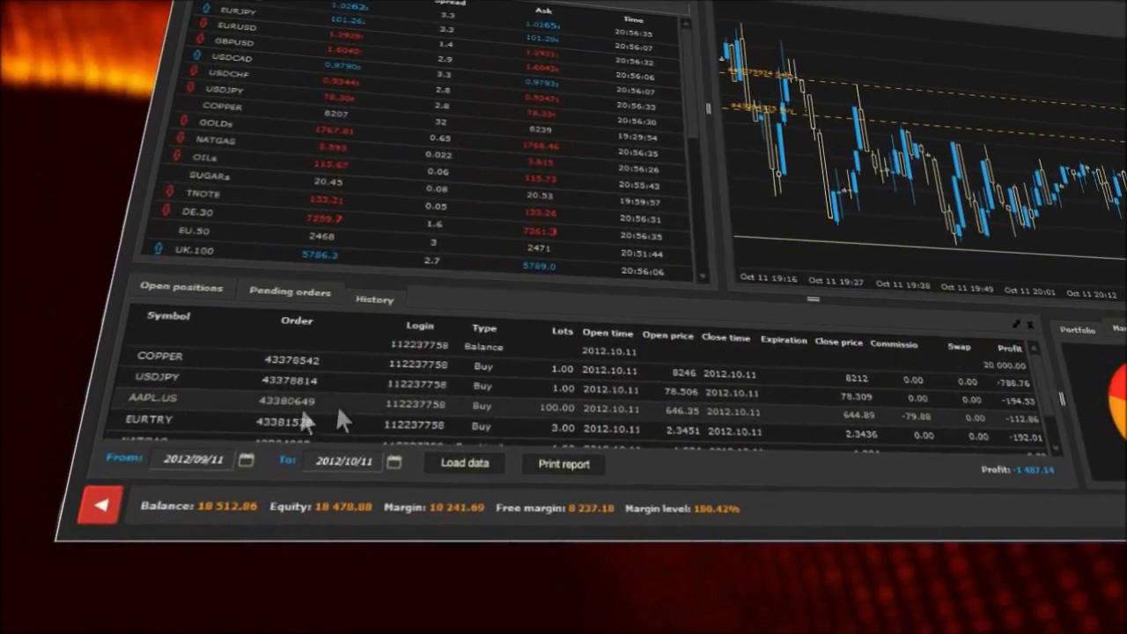
left_click(227, 465)
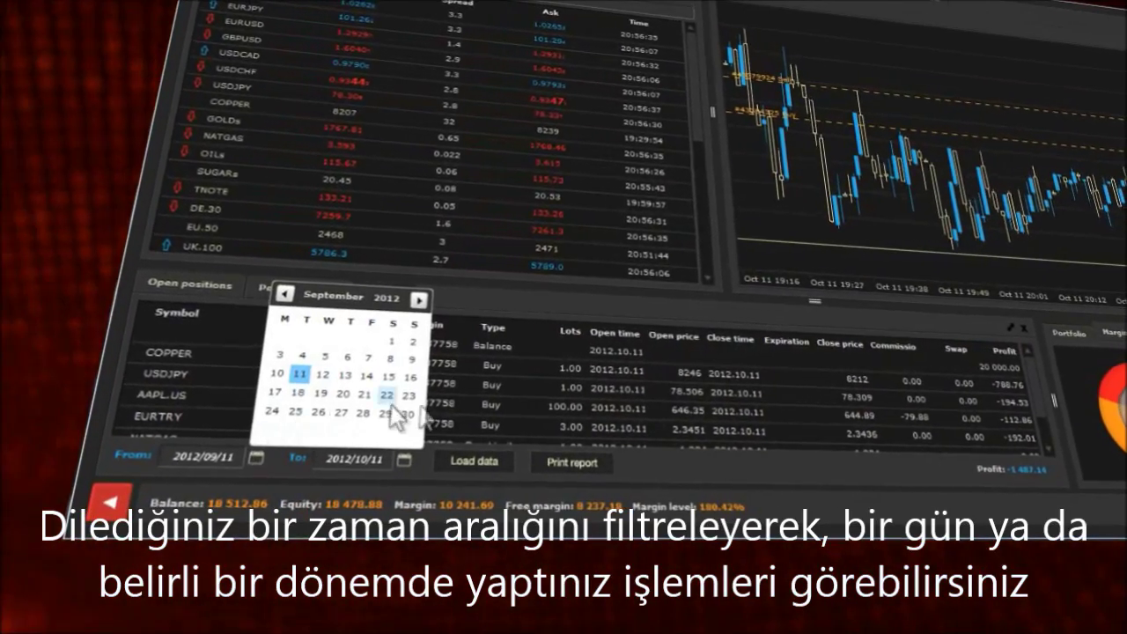
left_click(258, 457)
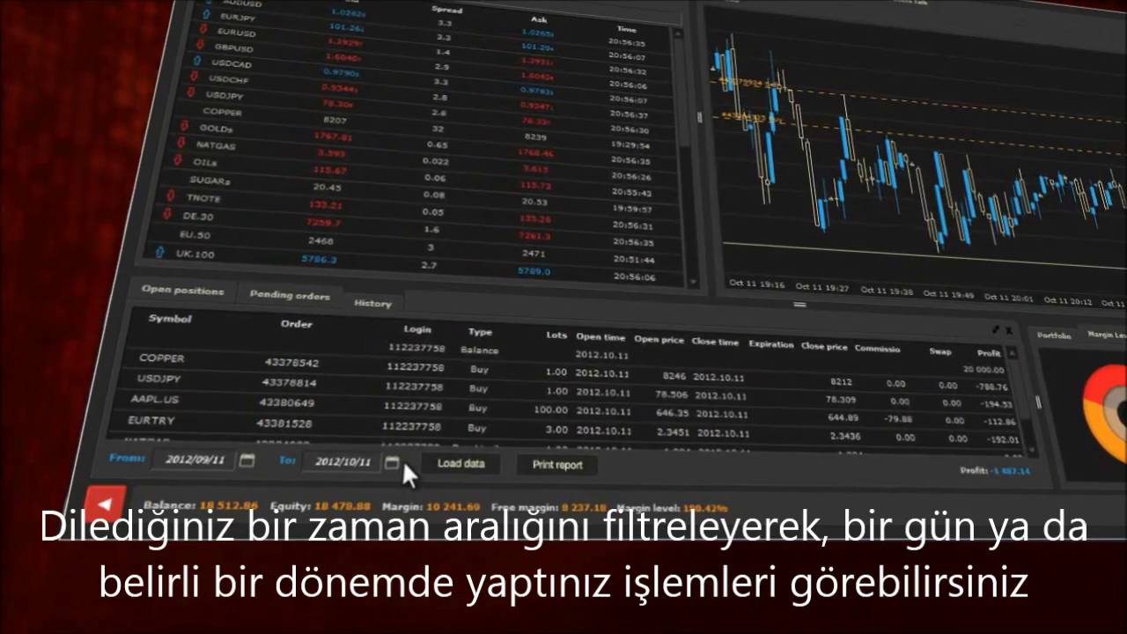
left_click(395, 462)
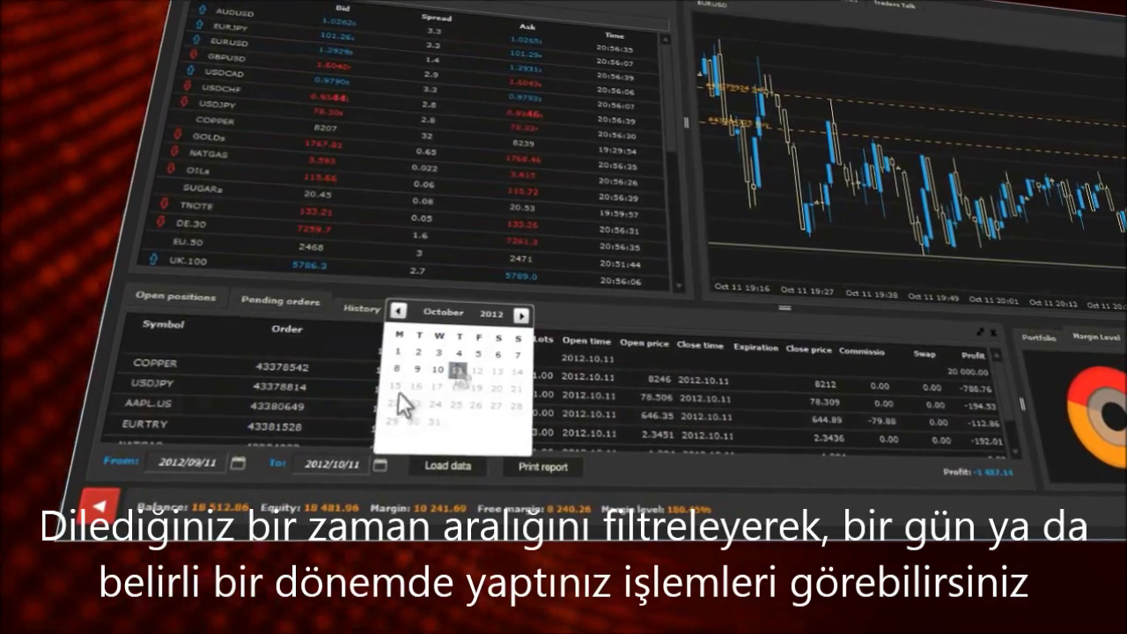
left_click(384, 464)
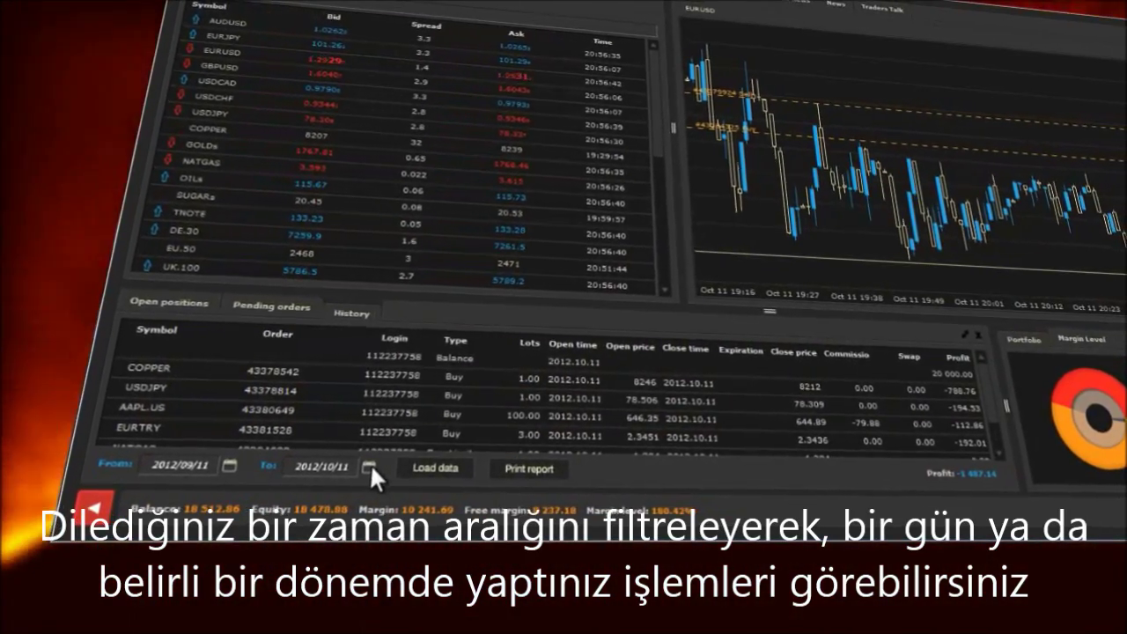